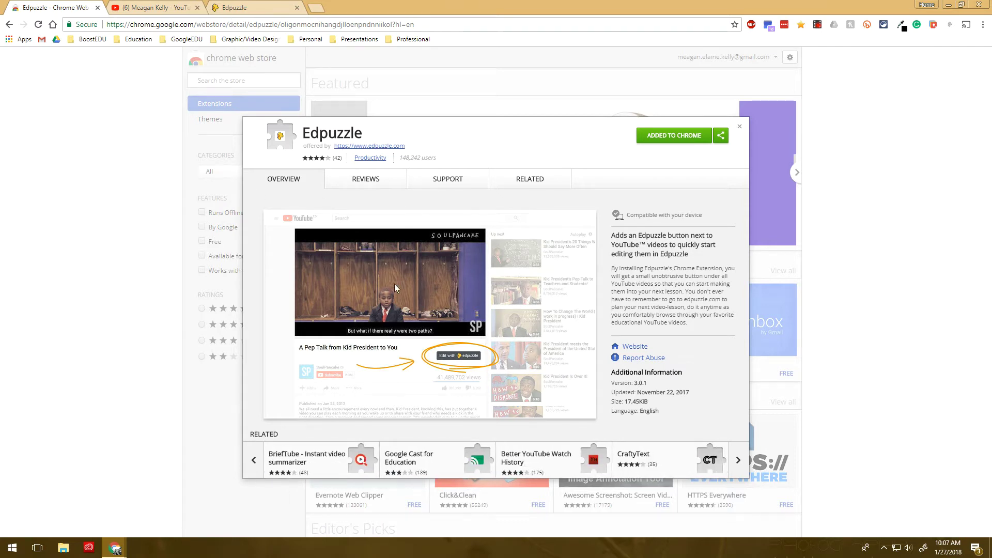
Step: Switch over to the Edpuzzle site now that the extension is added
{"action": "left_click", "coordinate": [225, 6]}
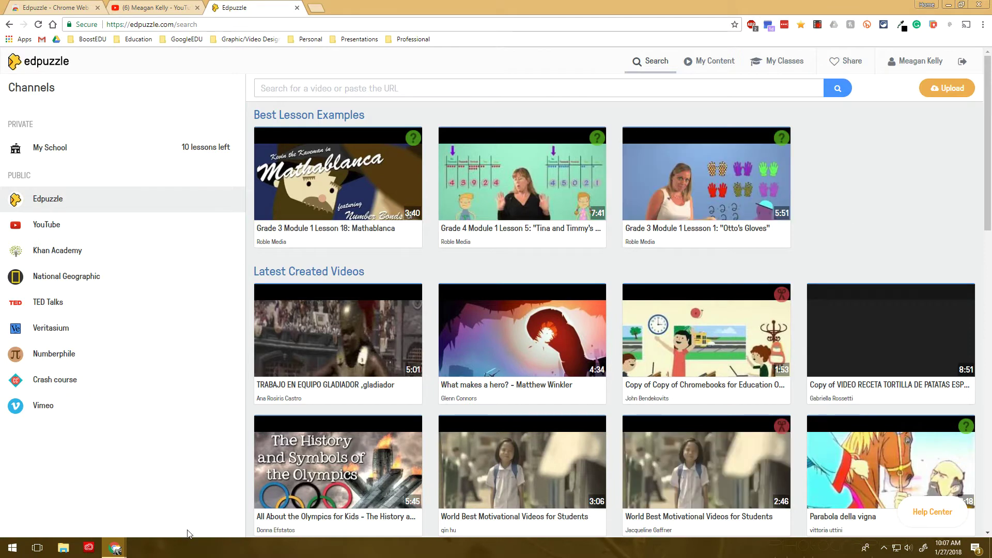
Step: Look over My Content and My Classes, then return to the Edpuzzle Search page
{"action": "left_click", "coordinate": [698, 70]}
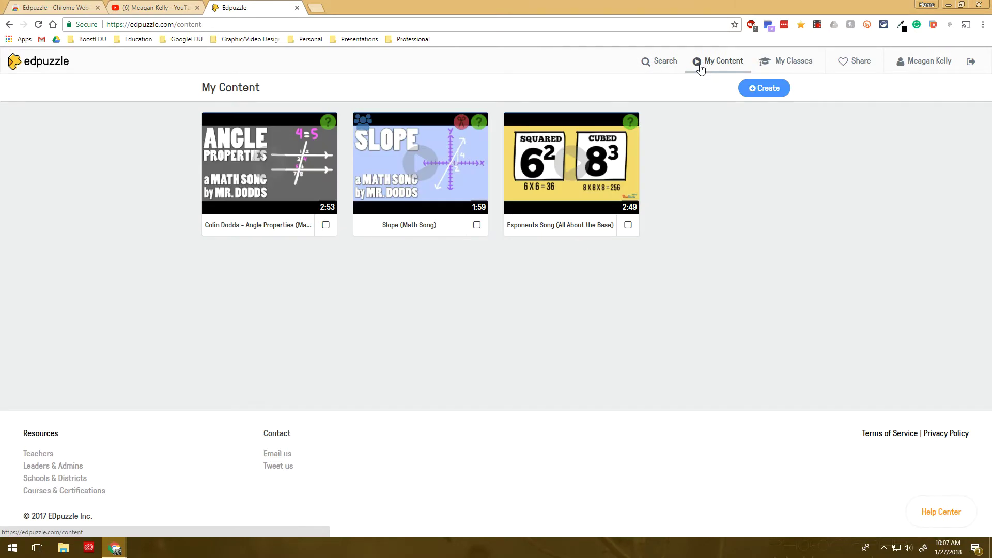
{"action": "left_click", "coordinate": [782, 71]}
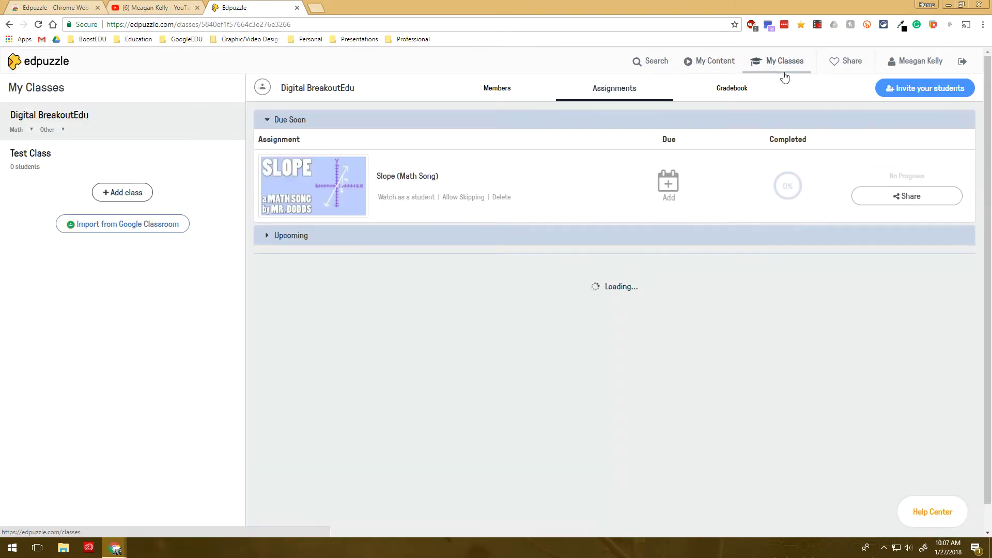
{"action": "left_click", "coordinate": [655, 61]}
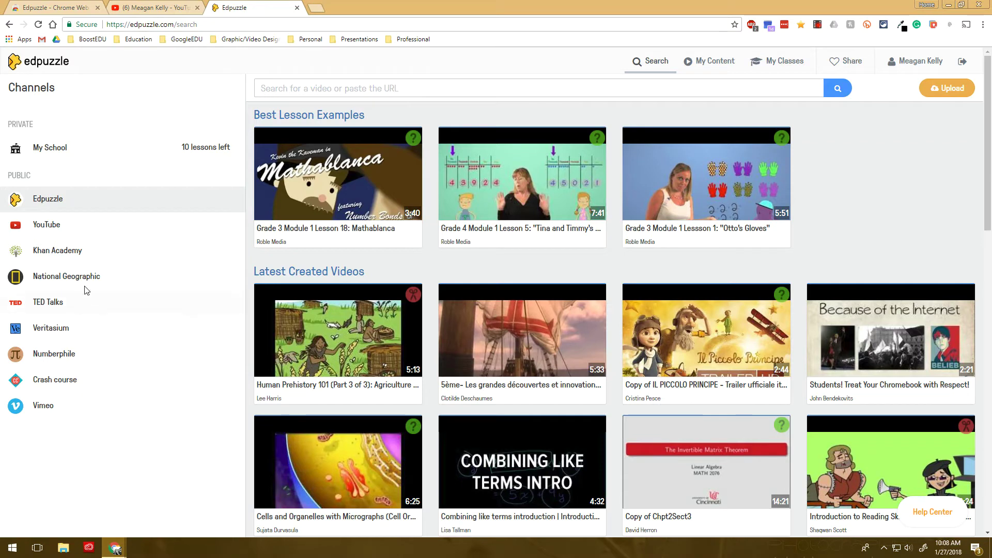
{"action": "mouse_move", "coordinate": [322, 184]}
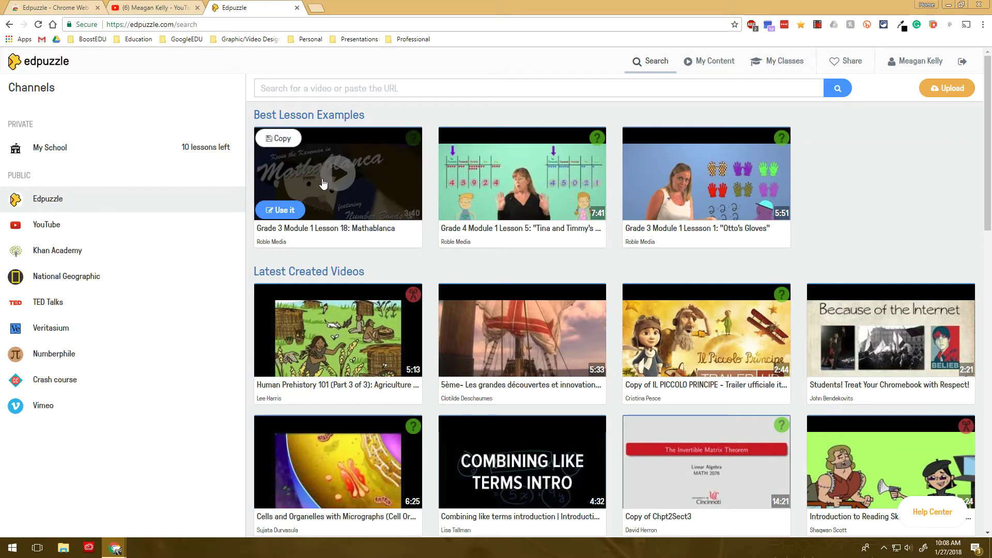
{"action": "left_click", "coordinate": [370, 180]}
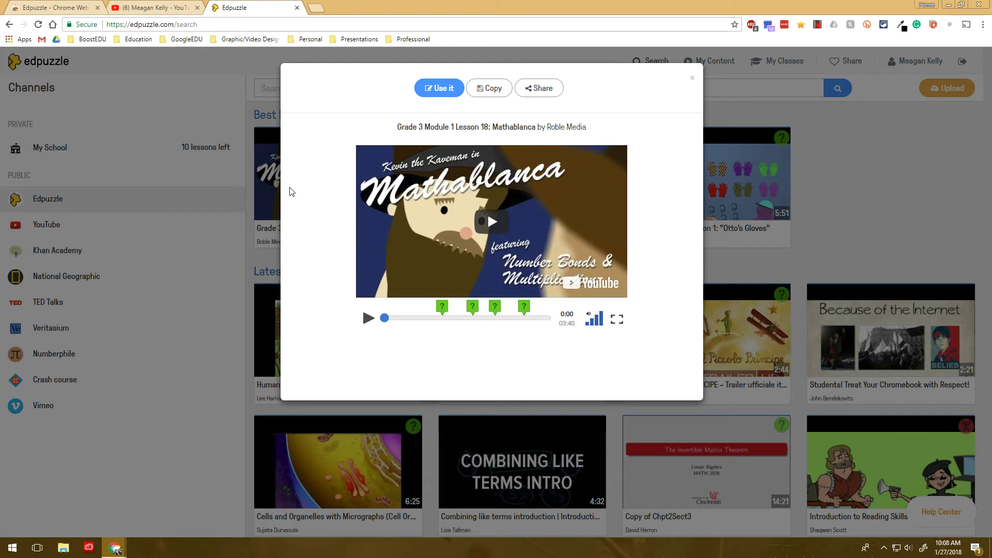
{"action": "left_click", "coordinate": [443, 317]}
{"action": "left_click", "coordinate": [402, 305]}
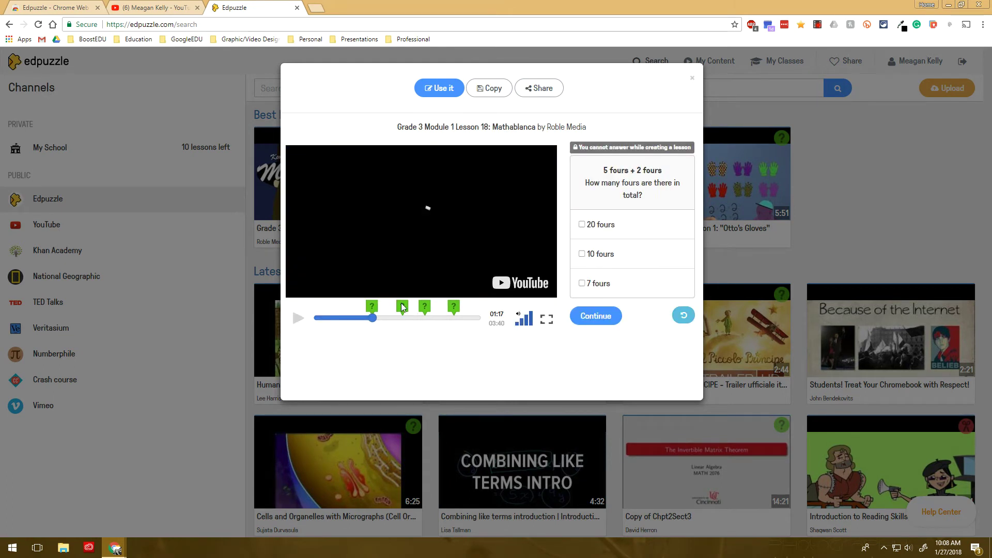
{"action": "left_click", "coordinate": [424, 307]}
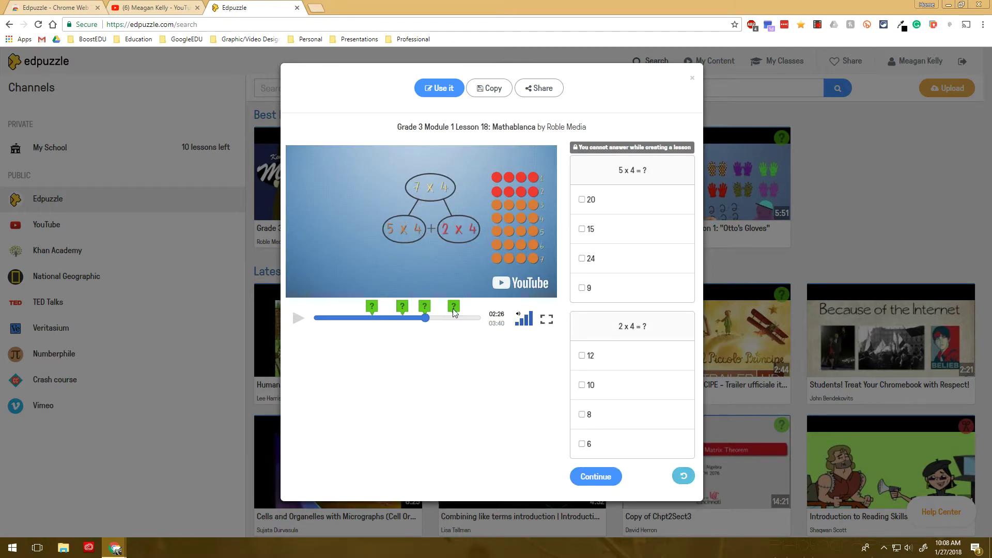
{"action": "left_click", "coordinate": [454, 308]}
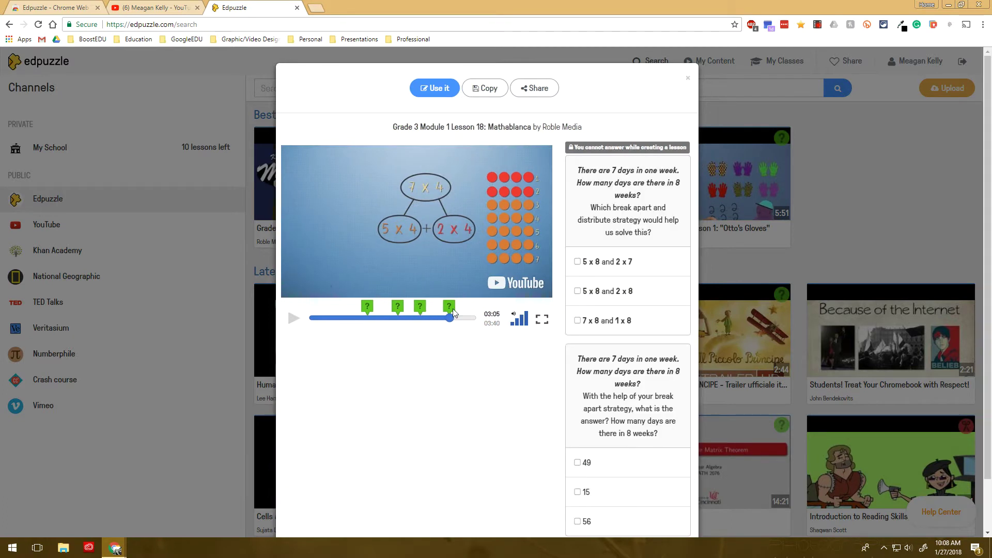
{"action": "left_click", "coordinate": [740, 271]}
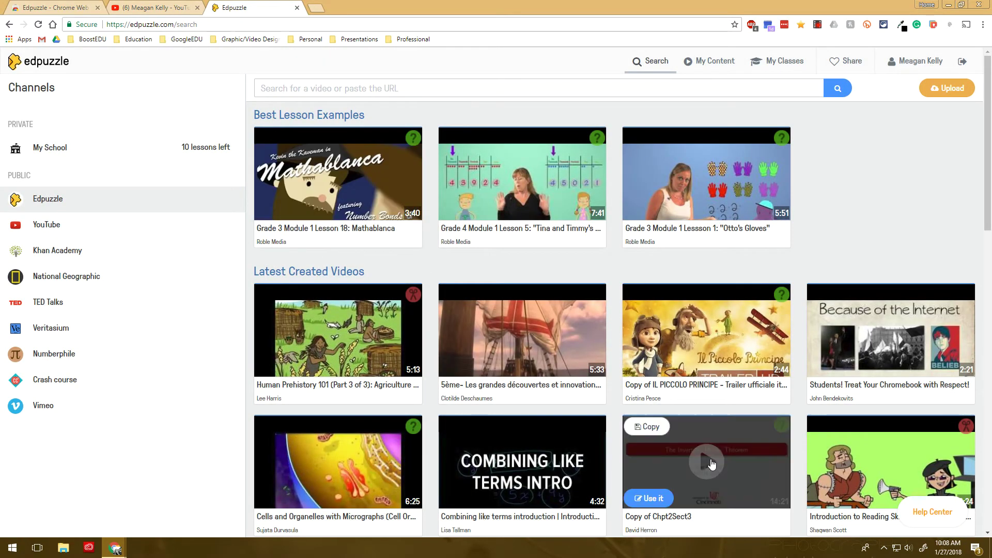
Step: Browse the YouTube and Khan Academy channel videos, then go back to the Web Store Edpuzzle page
{"action": "left_click", "coordinate": [96, 229]}
{"action": "left_click", "coordinate": [83, 257]}
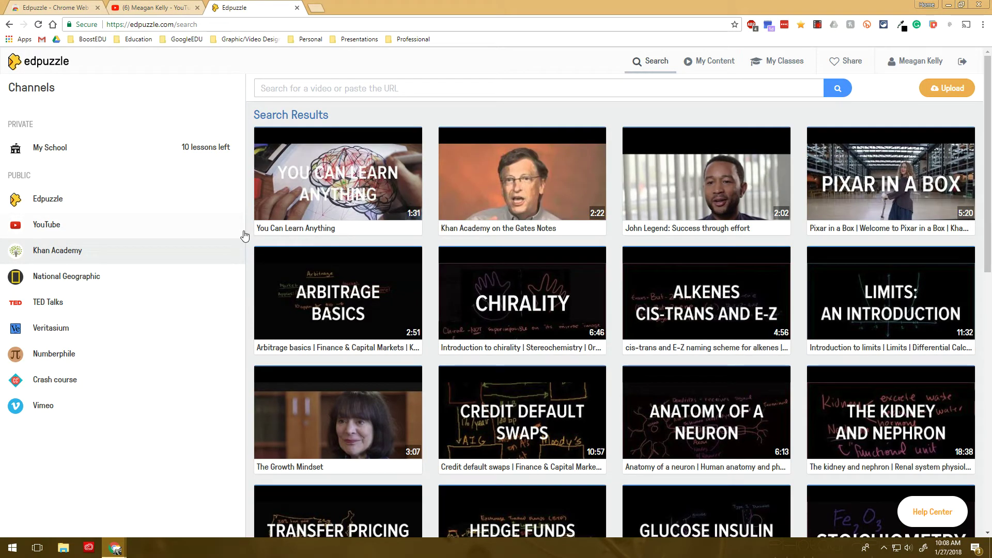
{"action": "mouse_move", "coordinate": [408, 166]}
{"action": "left_click", "coordinate": [33, 6]}
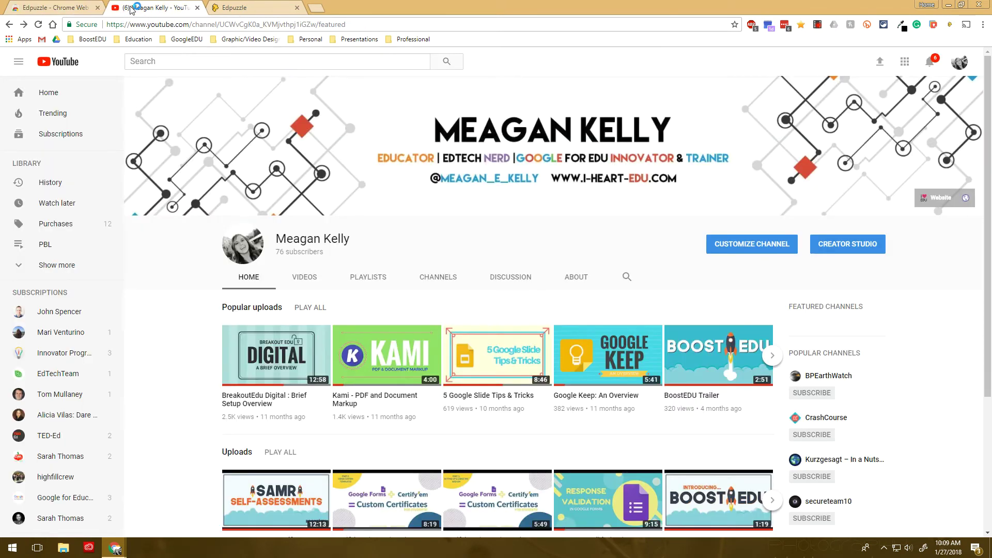
Step: Switch to the YouTube tab showing your own channel's home page
{"action": "left_click", "coordinate": [132, 8]}
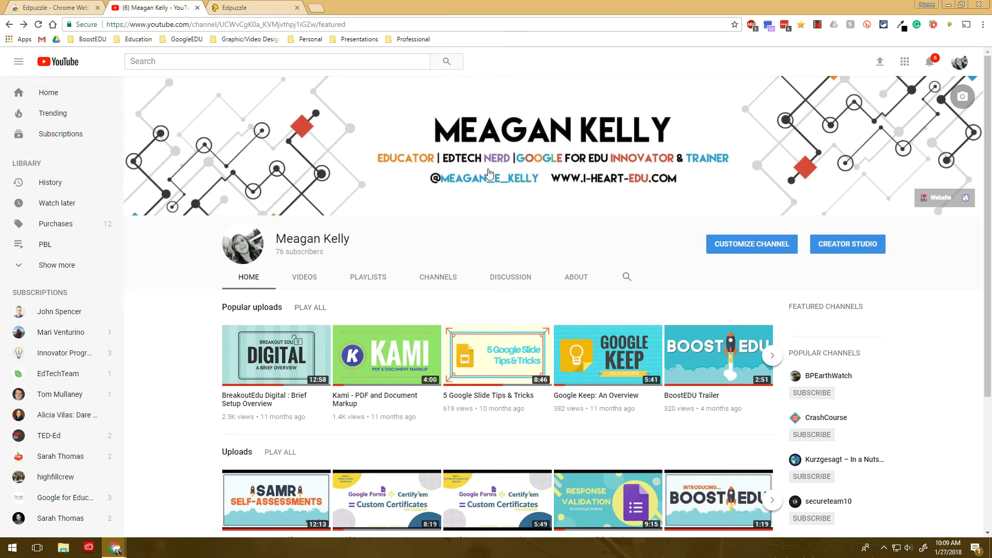
Step: Play the PBL playlist and pause 'Problem-Based Learning in Less Than Five Minutes' at its start
{"action": "scroll", "coordinate": [488, 172], "scroll_direction": "down", "scroll_amount": 2}
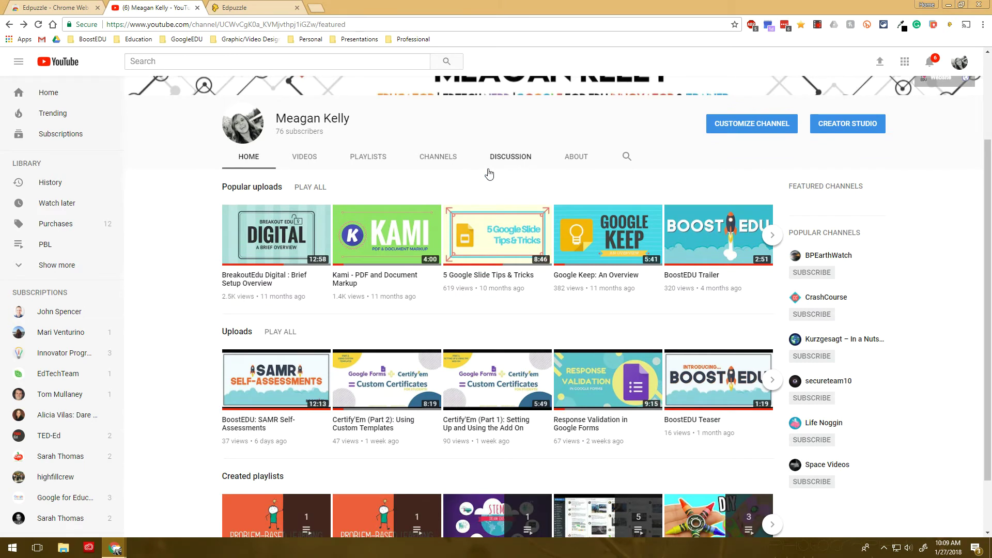
{"action": "left_click", "coordinate": [370, 158]}
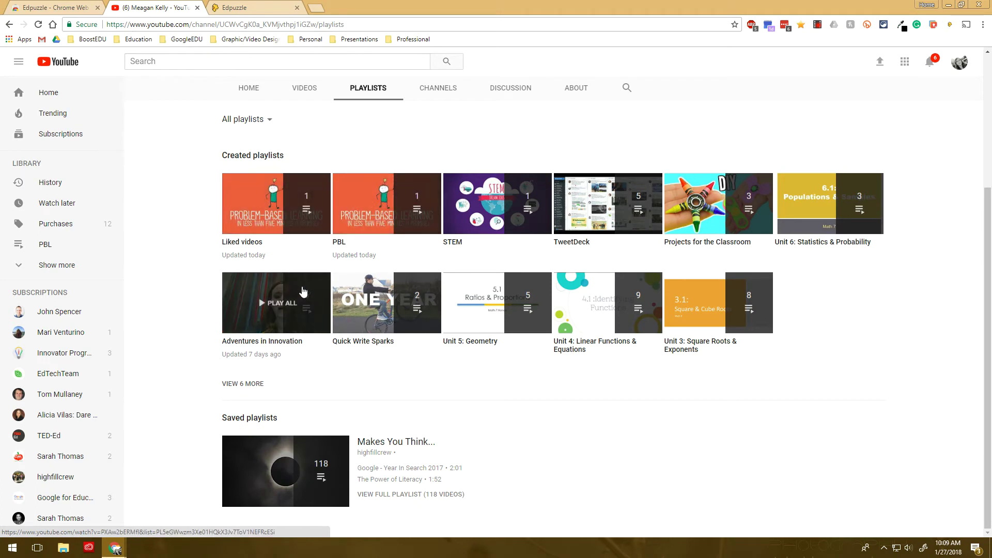
{"action": "left_click", "coordinate": [405, 202]}
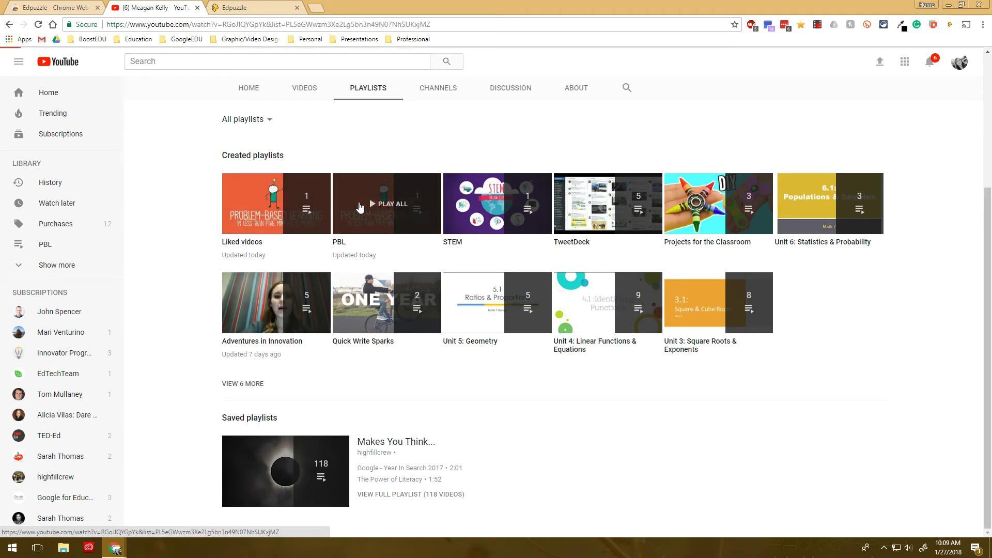
{"action": "left_click", "coordinate": [180, 327]}
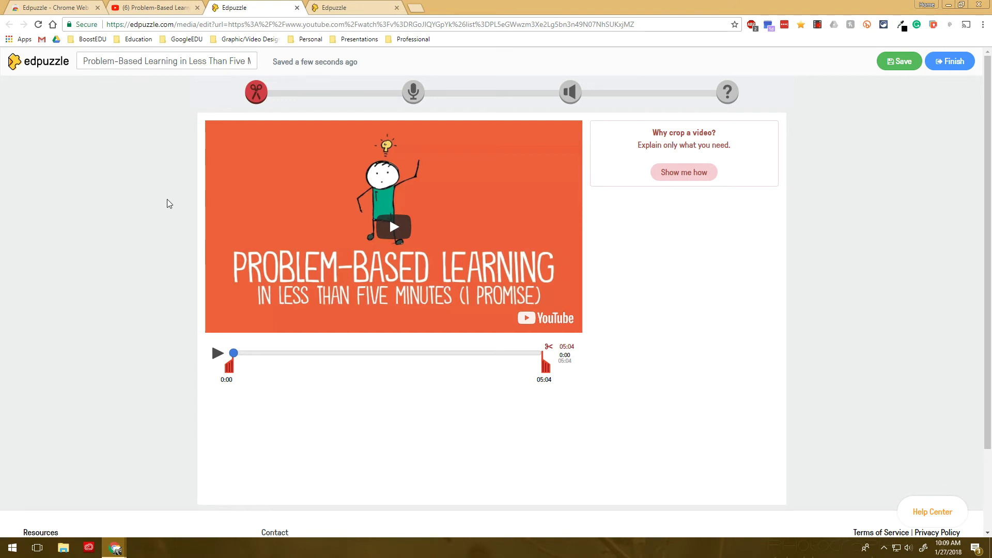
Step: Return to Edpuzzle's crop editor for the Problem-Based Learning video and move past the crop step
{"action": "key", "text": "ctrl+Tab"}
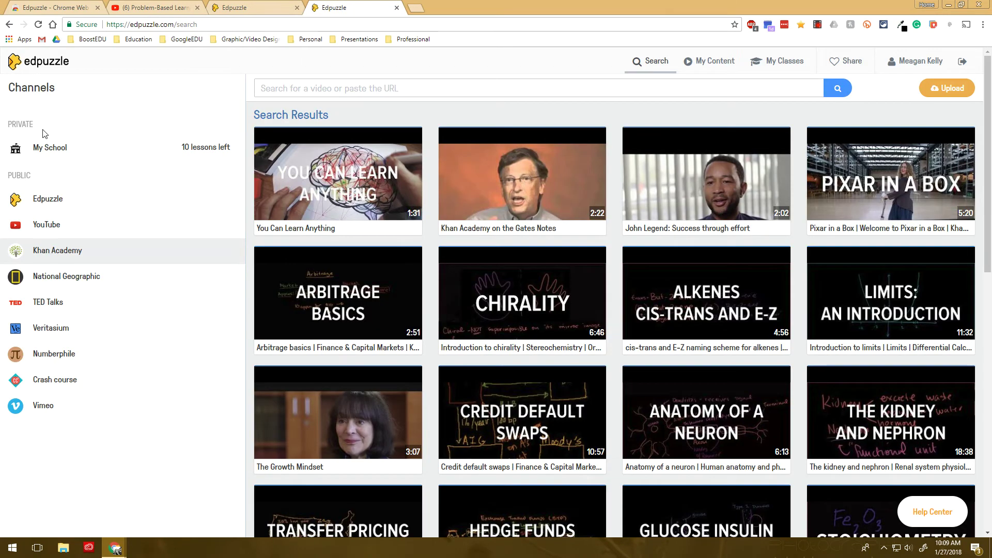
{"action": "left_click", "coordinate": [234, 7]}
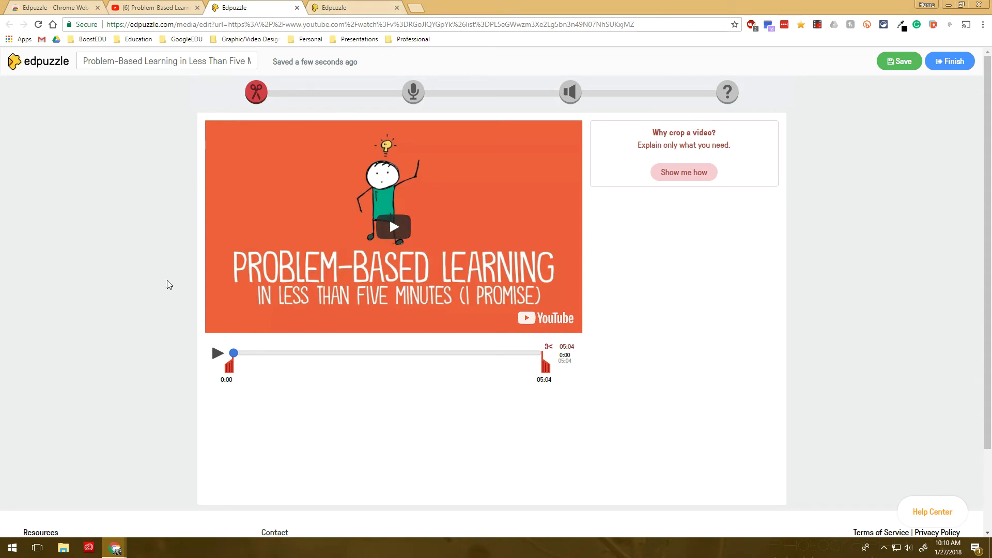
{"action": "left_click", "coordinate": [171, 6]}
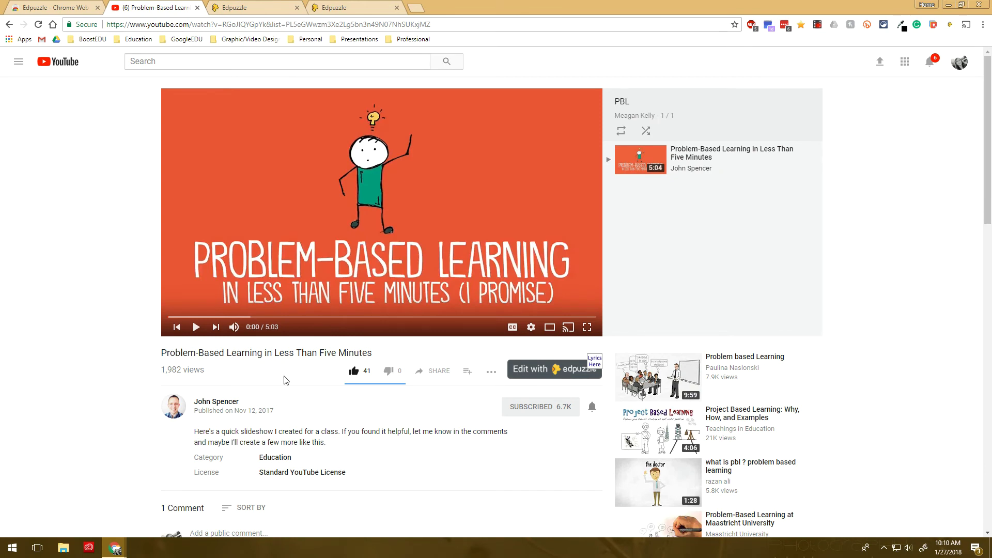
{"action": "left_click", "coordinate": [238, 6]}
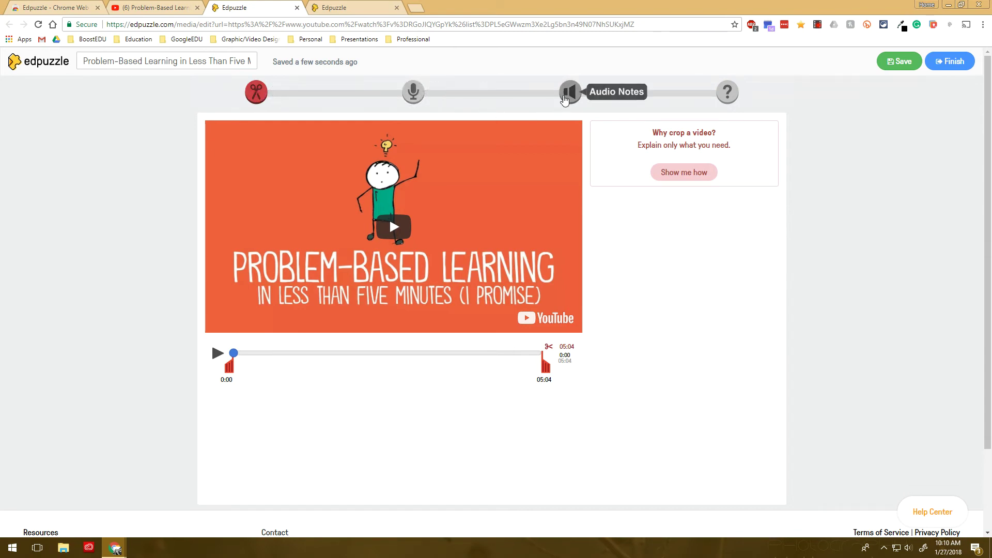
{"action": "left_click", "coordinate": [566, 96]}
Step: Add the open-ended question 'What is problem-based learning?' at 0:39 in the video
{"action": "left_click", "coordinate": [727, 93]}
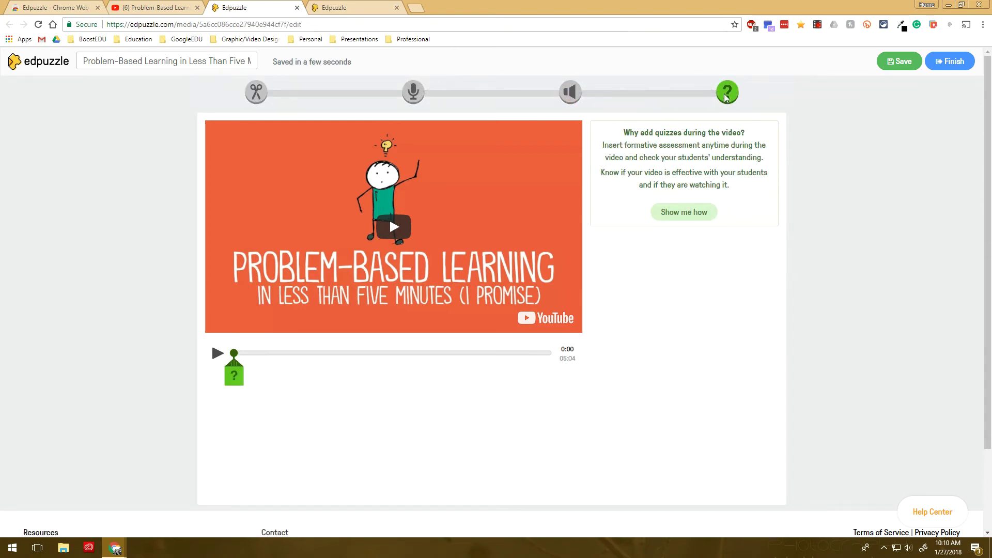
{"action": "left_click_drag", "start_coordinate": [234, 352], "coordinate": [266, 353]}
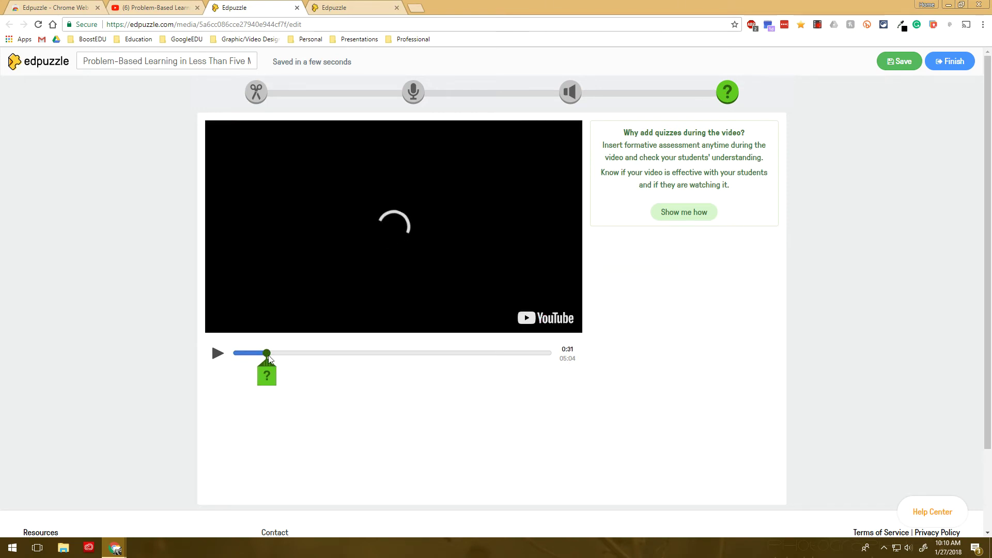
{"action": "left_click_drag", "start_coordinate": [267, 353], "coordinate": [274, 355]}
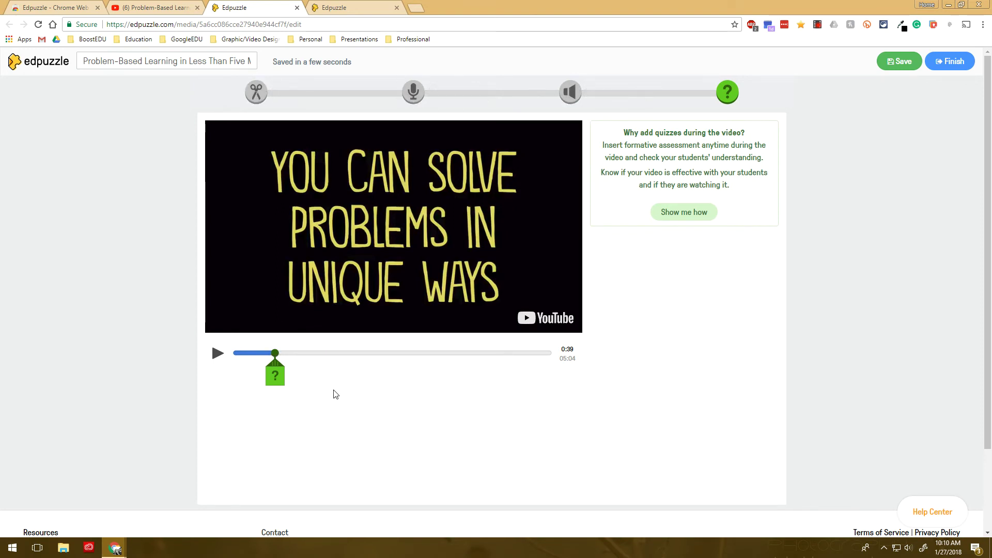
{"action": "left_click", "coordinate": [274, 378]}
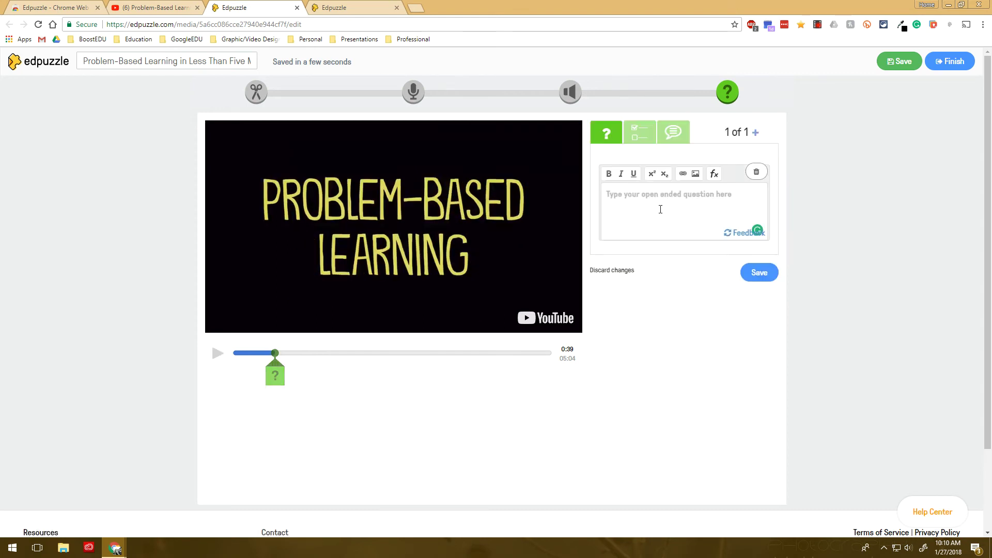
{"action": "left_click", "coordinate": [639, 133]}
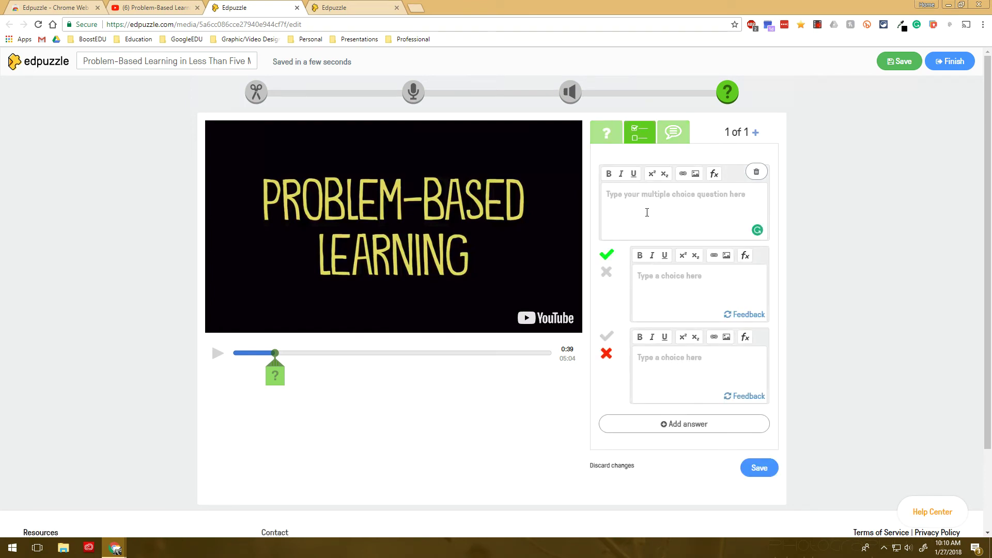
{"action": "left_click", "coordinate": [606, 133]}
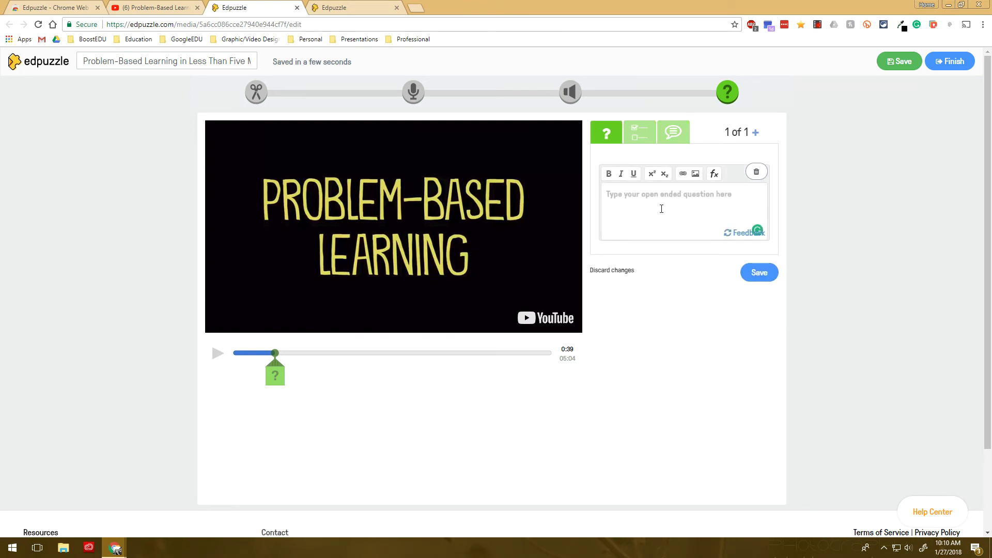
{"action": "left_click", "coordinate": [661, 209]}
{"action": "type", "text": "What is problem-based learning?"}
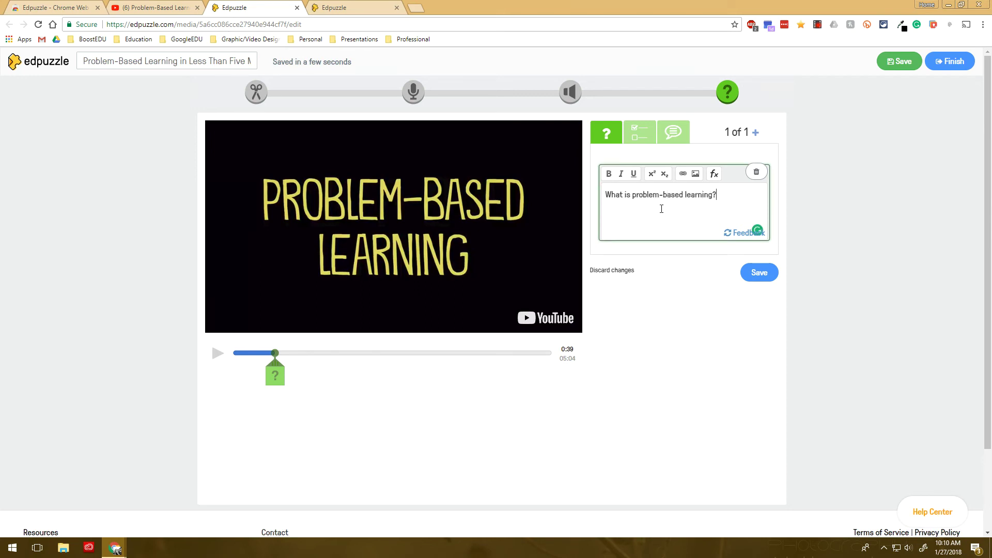
{"action": "left_click", "coordinate": [762, 272]}
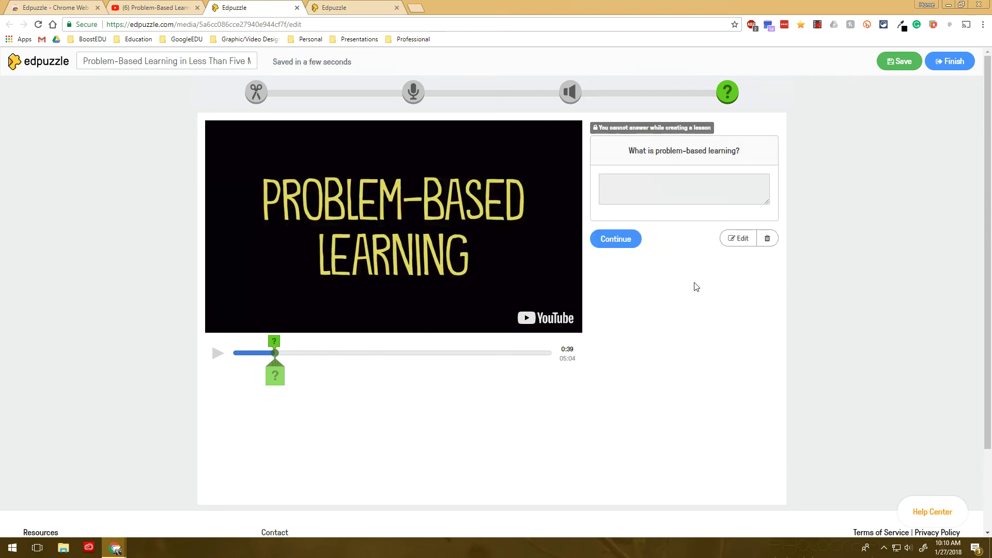
Step: Scrub ahead to 1:54, then save the lesson and finish editing
{"action": "left_click_drag", "start_coordinate": [273, 354], "coordinate": [351, 354]}
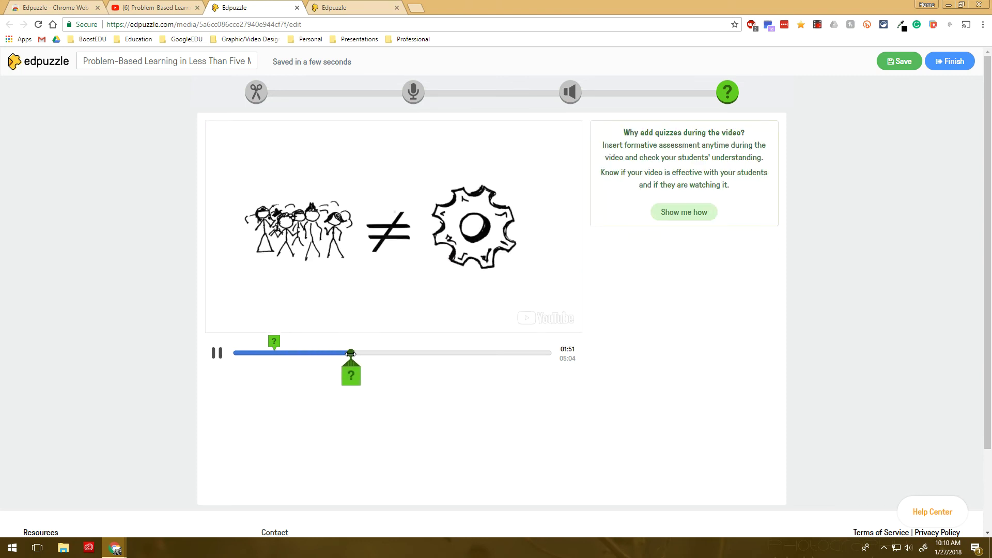
{"action": "left_click", "coordinate": [217, 353]}
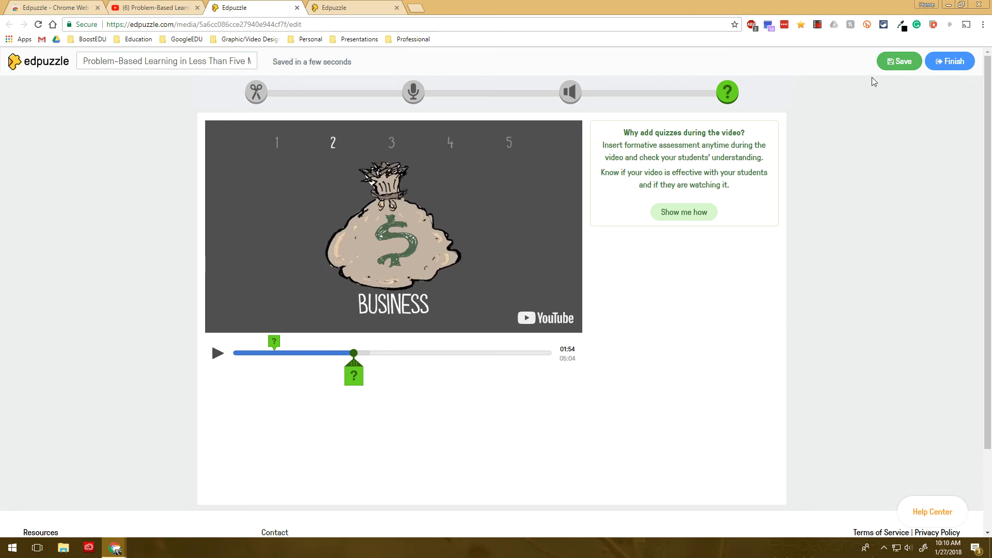
{"action": "left_click", "coordinate": [902, 72]}
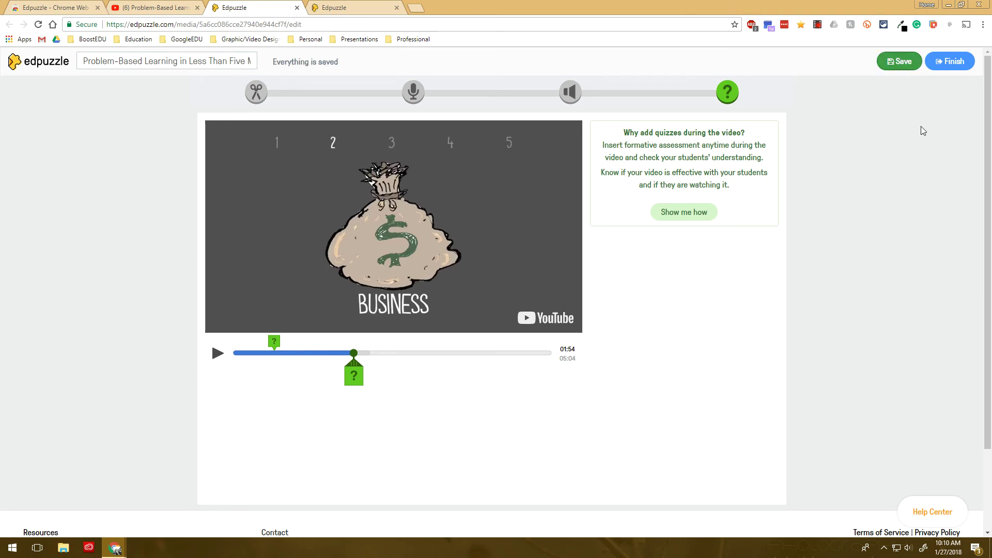
{"action": "left_click", "coordinate": [947, 61]}
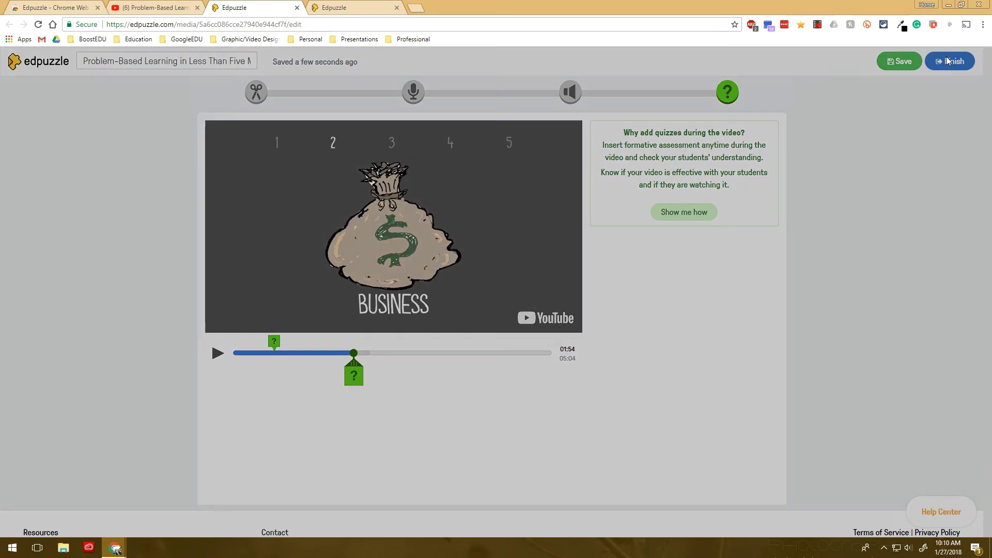
Step: Select Test Class as the recipient and assign the Problem-Based Learning lesson
{"action": "left_click", "coordinate": [399, 191]}
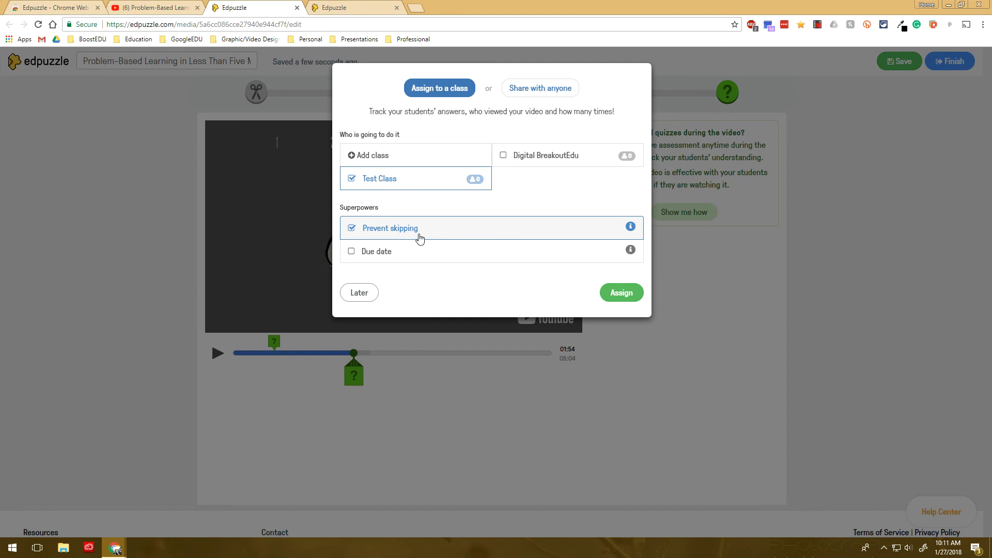
{"action": "left_click", "coordinate": [622, 295]}
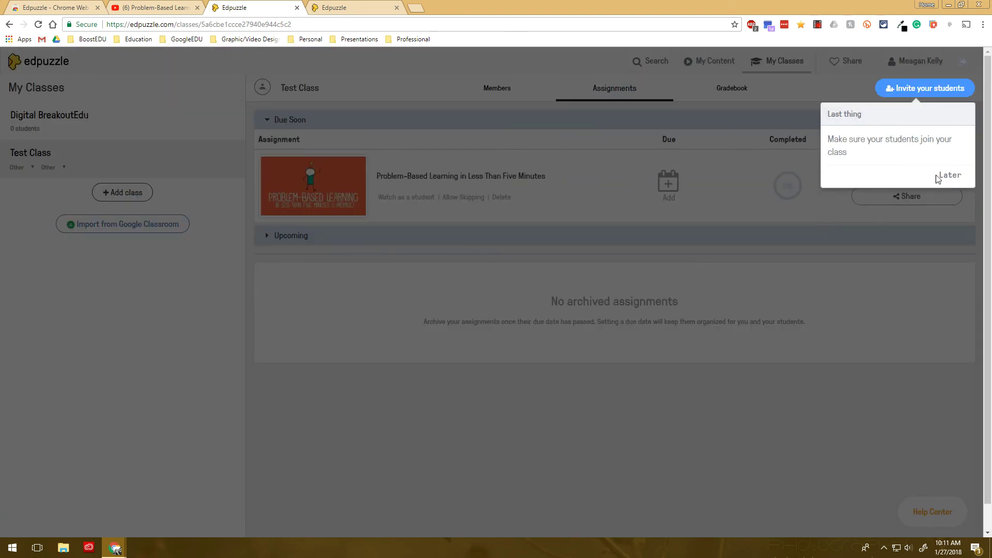
Step: Choose Later on the invite-students reminder, then return to the Test Class assignments list
{"action": "left_click", "coordinate": [947, 177]}
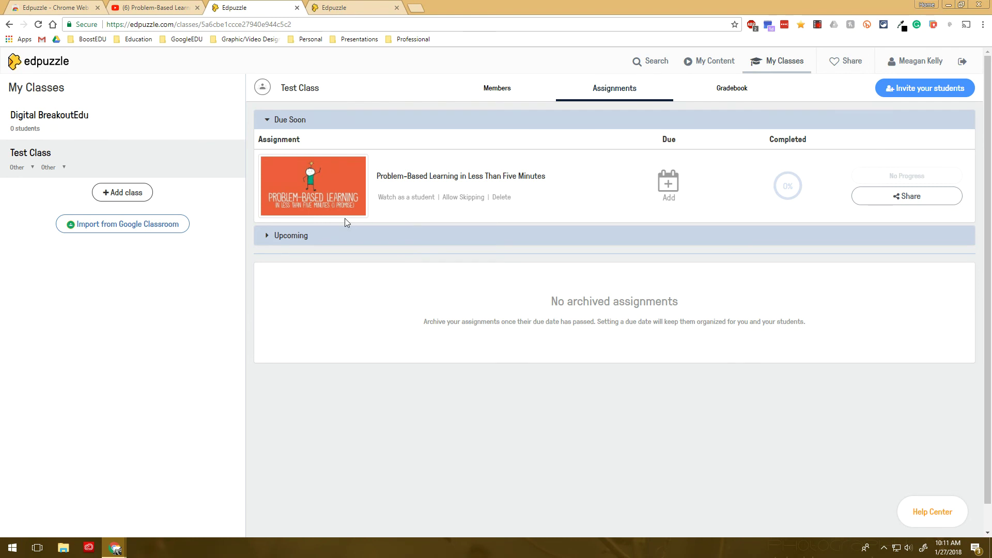
{"action": "left_click", "coordinate": [162, 4]}
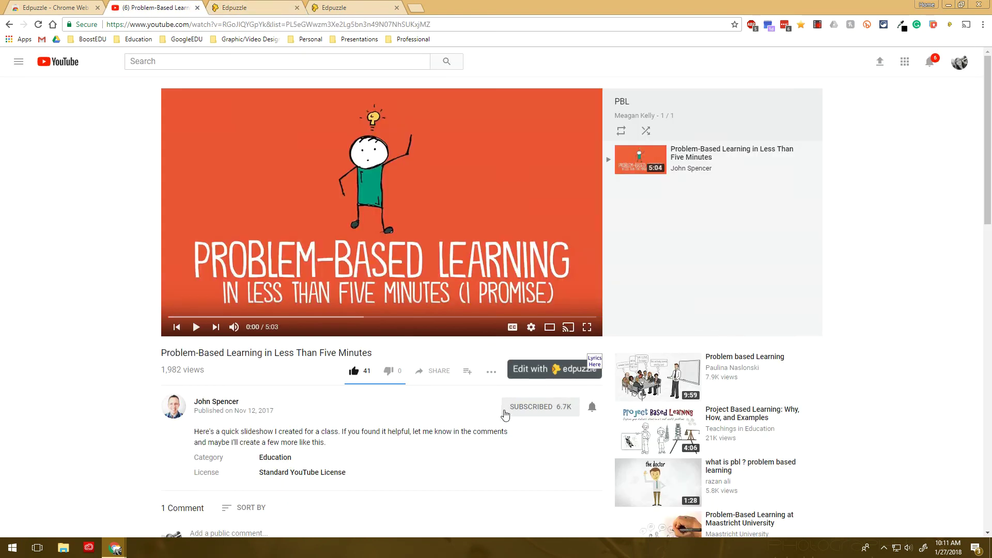
{"action": "left_click", "coordinate": [254, 5]}
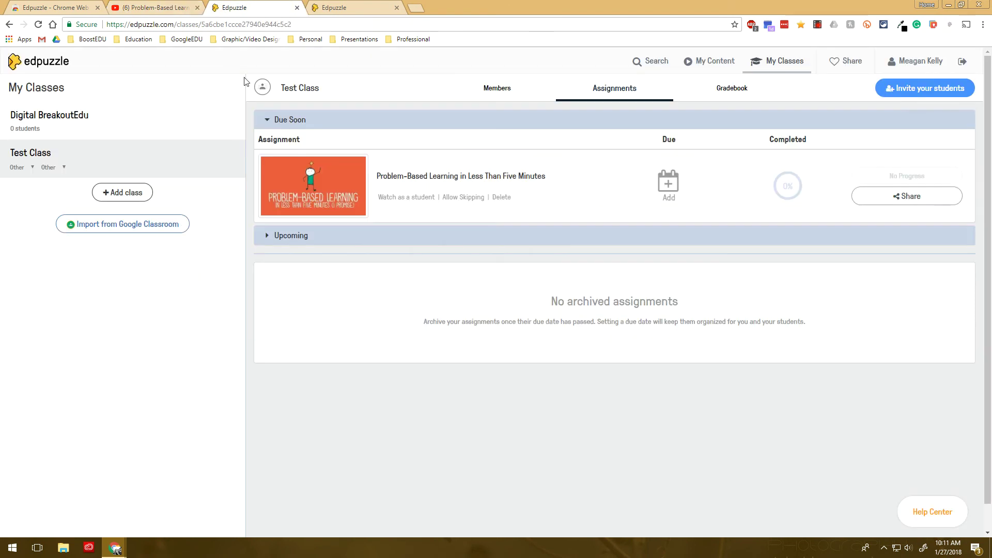